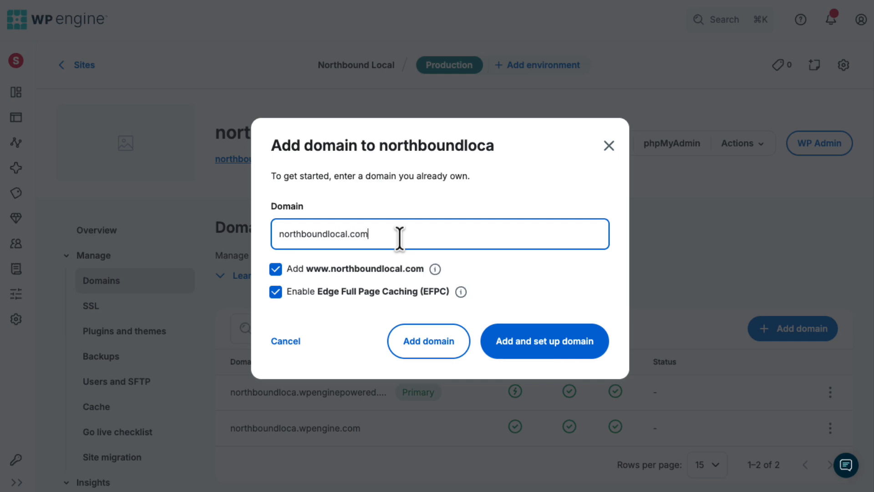
# Add and set up northboundlocal.com with its www version and Edge Full Page Caching enabled, choosing manual TXT record verification
pyautogui.click(256, 266)
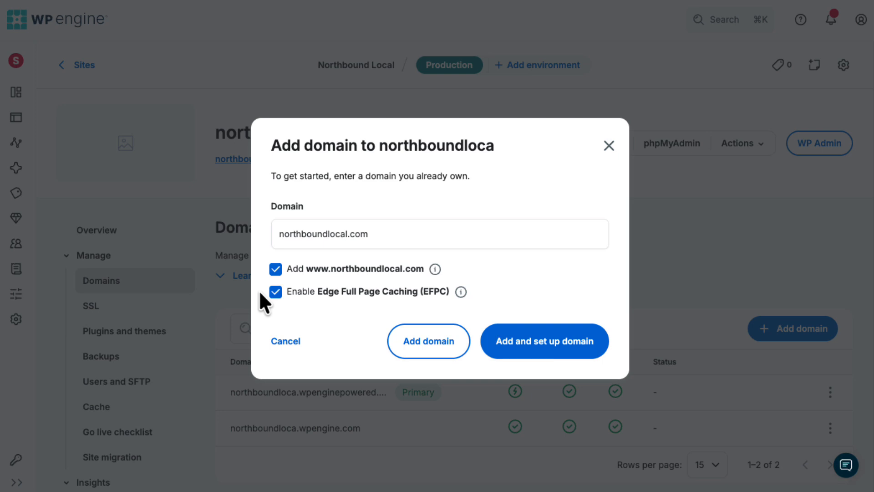
pyautogui.click(520, 347)
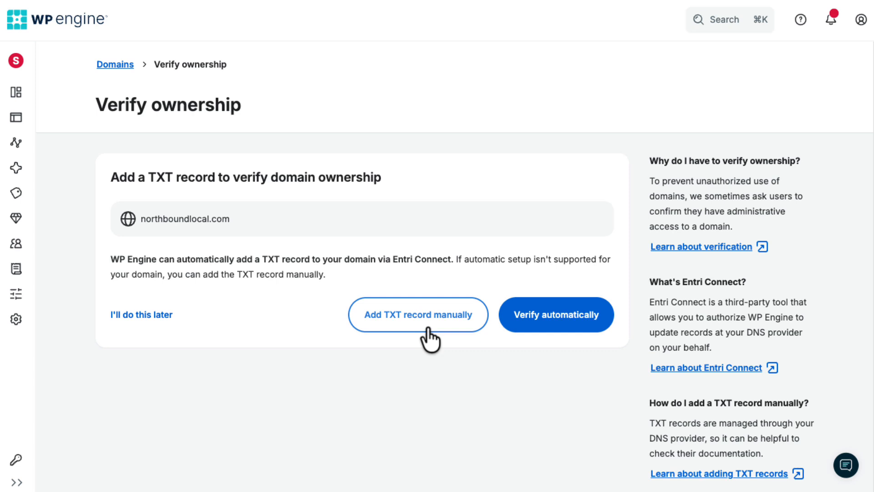
pyautogui.click(428, 329)
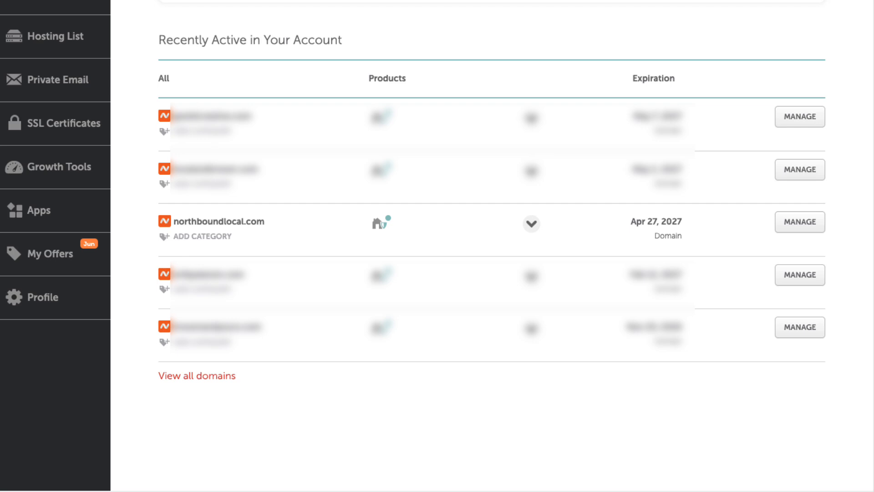
# In Namecheap, open the advanced DNS settings of northboundlocal.com and start a new host record of type TXT
pyautogui.click(800, 228)
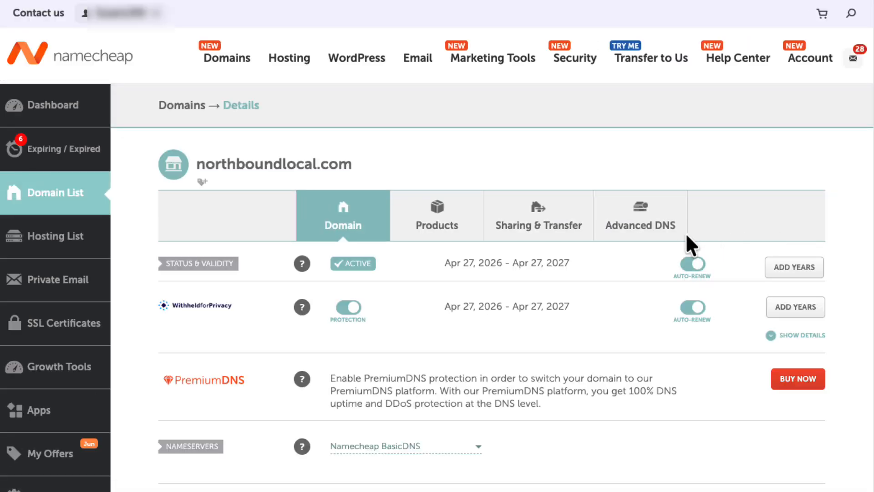
pyautogui.click(660, 235)
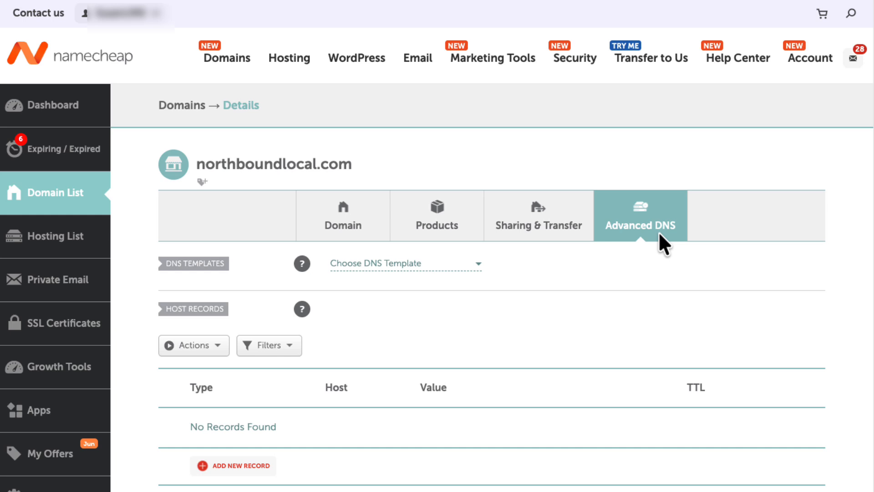
pyautogui.click(244, 469)
pyautogui.scroll(-1, 244, 269)
pyautogui.scroll(-3, 242, 254)
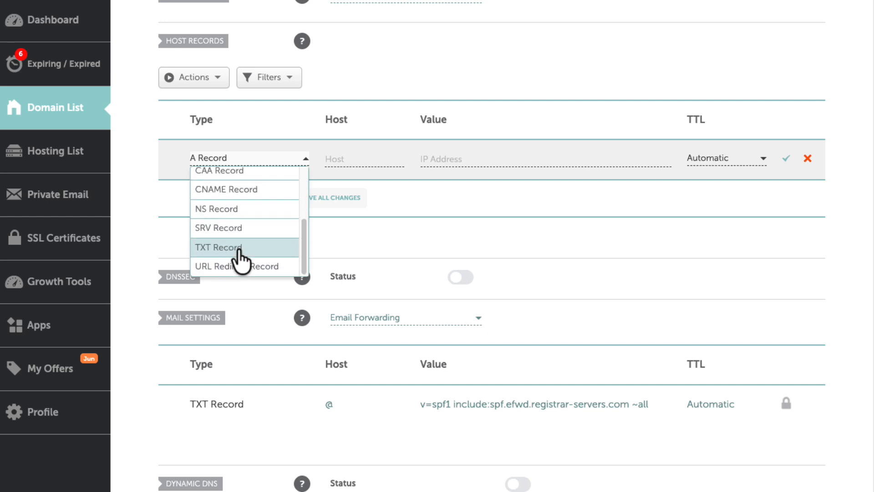
pyautogui.click(219, 247)
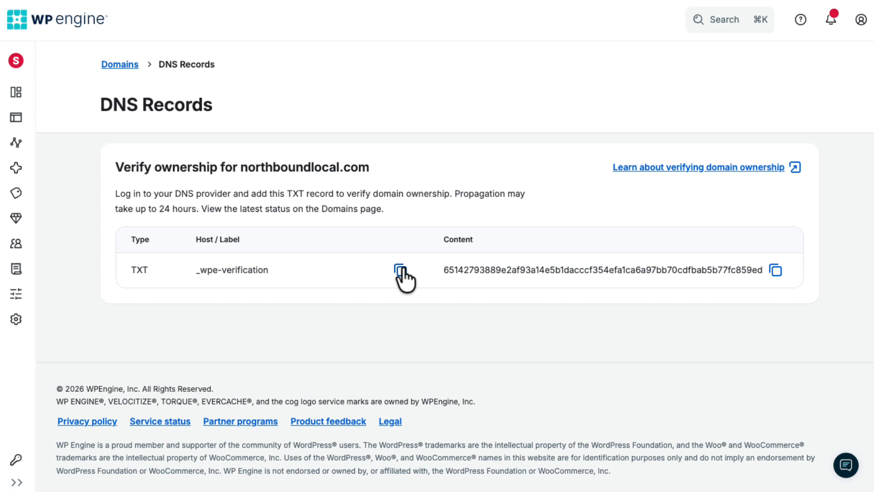
# Copy the host label _wpe-verification from WP Engine into the new TXT record's host in Namecheap
pyautogui.click(400, 271)
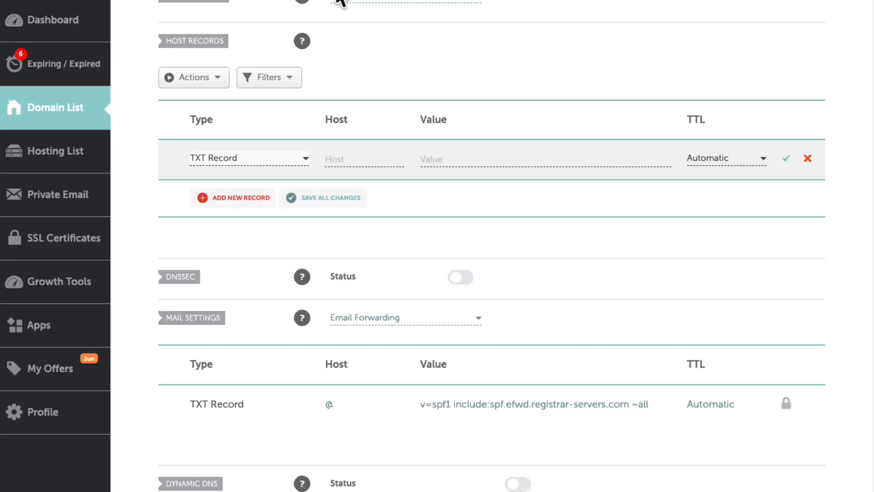
pyautogui.click(351, 159)
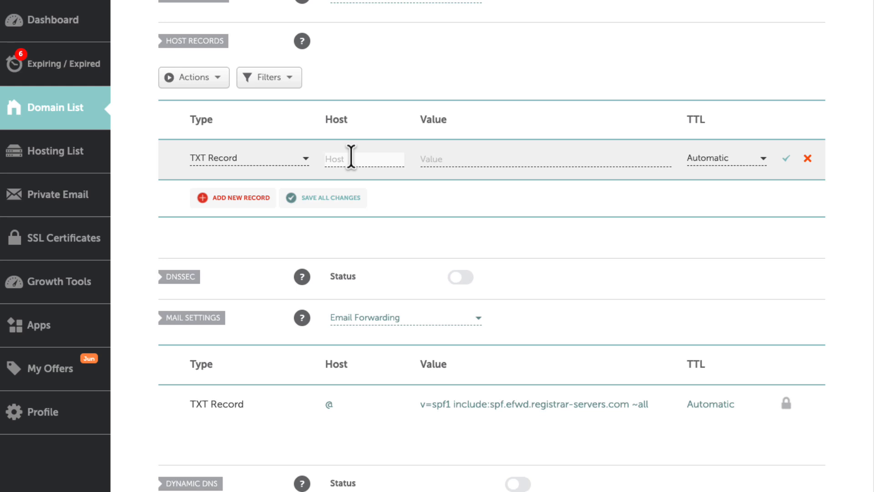
pyautogui.hotkey('ctrl', 'v')
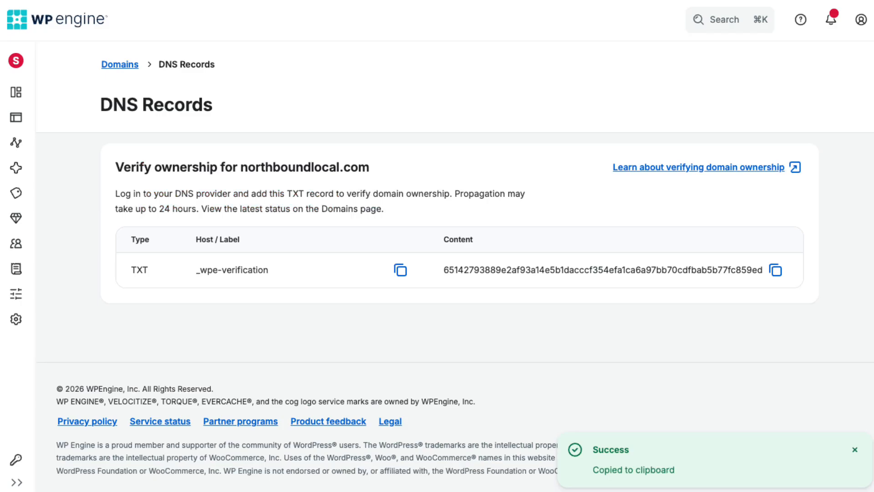
# Copy the TXT verification token from WP Engine into the record's value in Namecheap and save the record
pyautogui.click(775, 271)
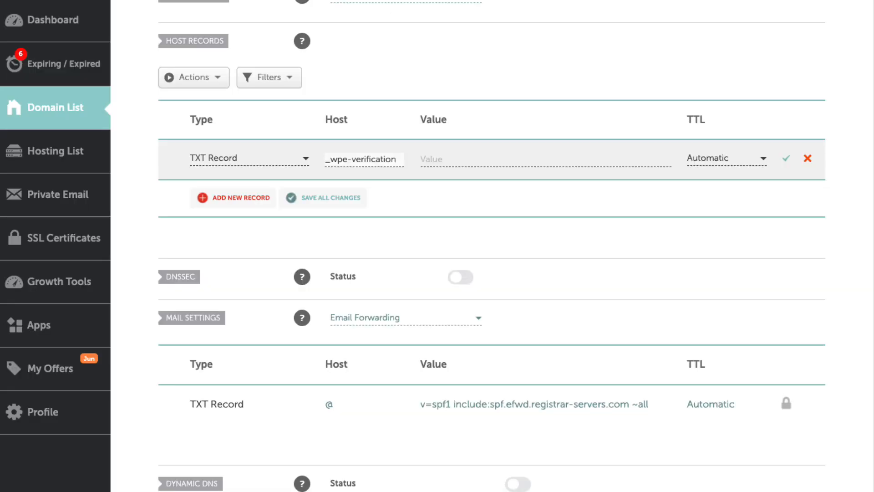
pyautogui.click(457, 159)
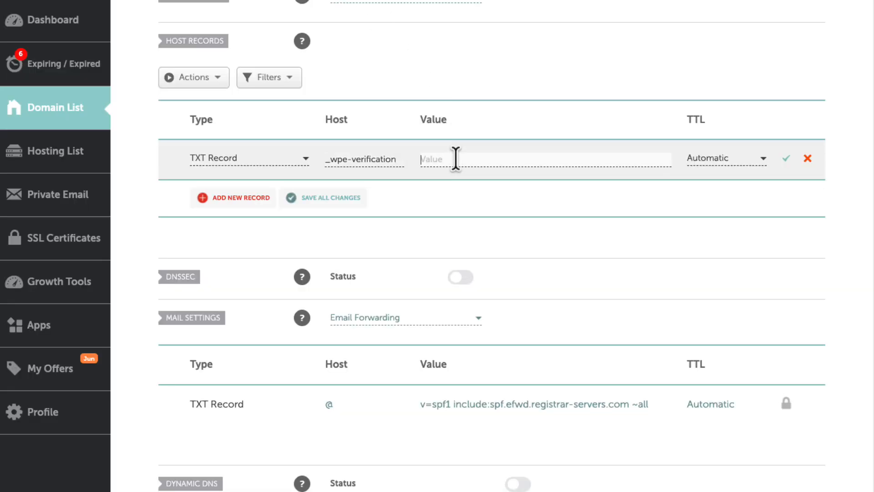
pyautogui.press('super+v')
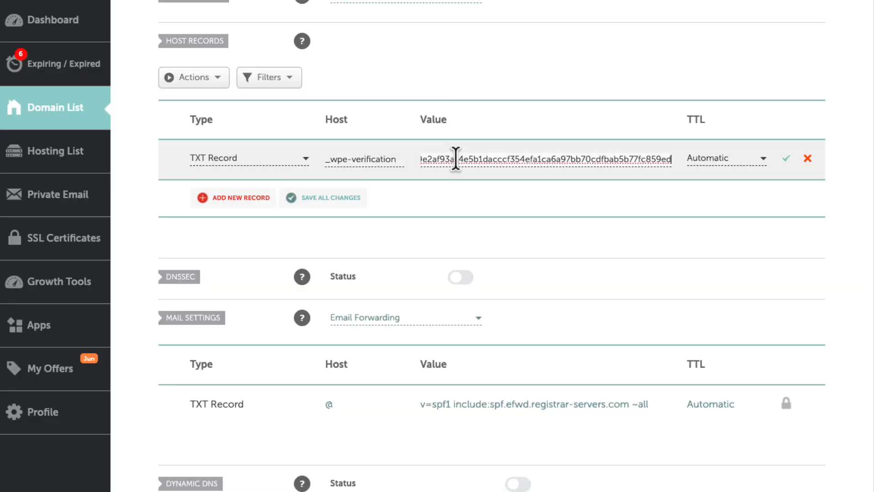
pyautogui.click(787, 160)
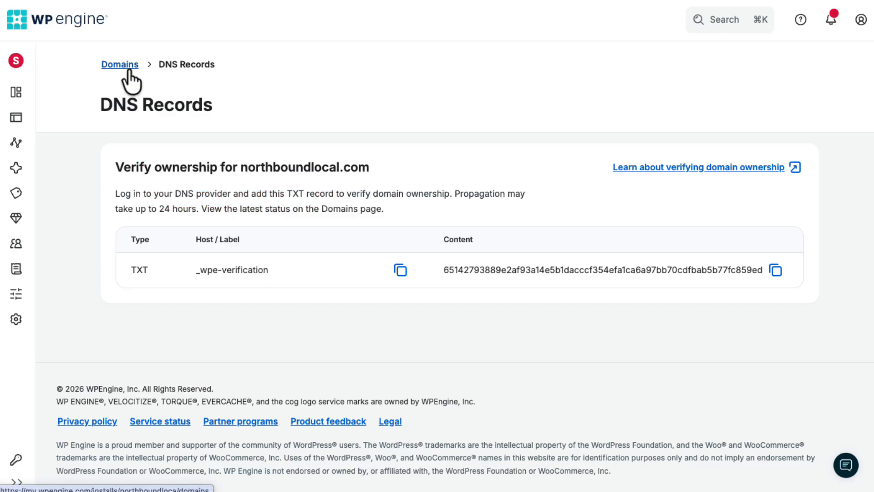
# In WP Engine, return to the site's domains, open Point DNS for northboundlocal.com, and choose to update the DNS records manually
pyautogui.click(120, 65)
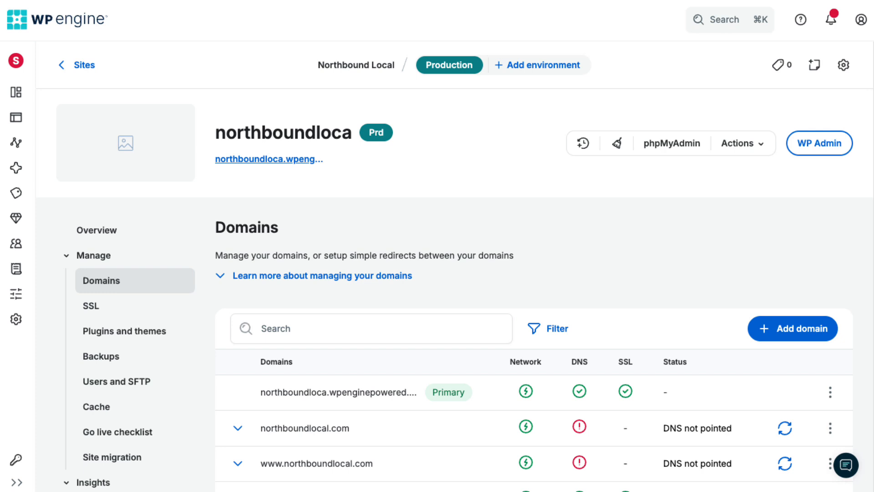
pyautogui.scroll(-4, 240, 269)
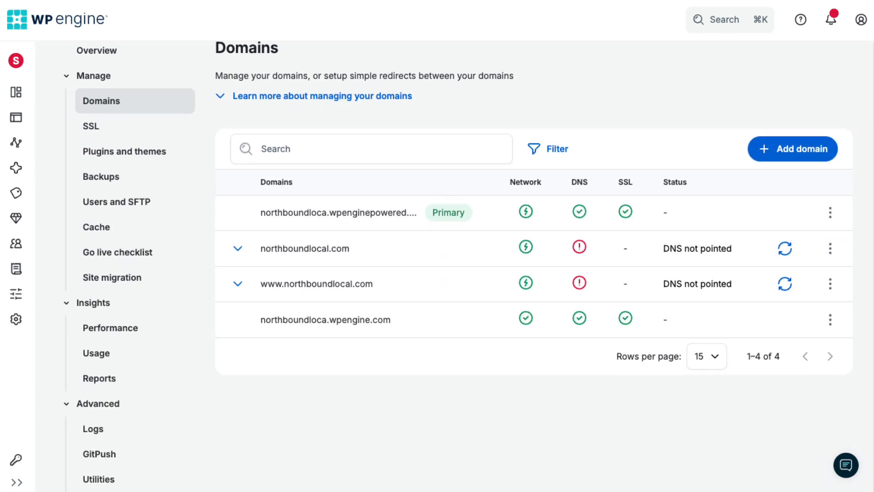
pyautogui.click(237, 251)
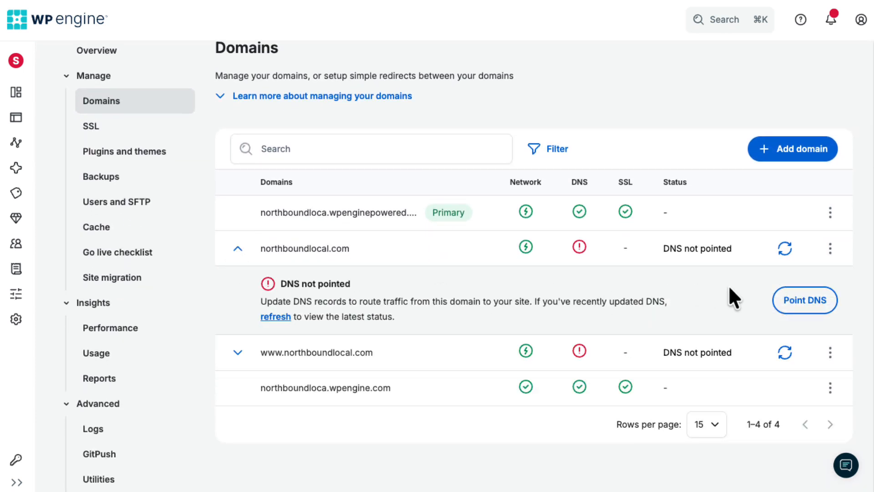
pyautogui.click(793, 305)
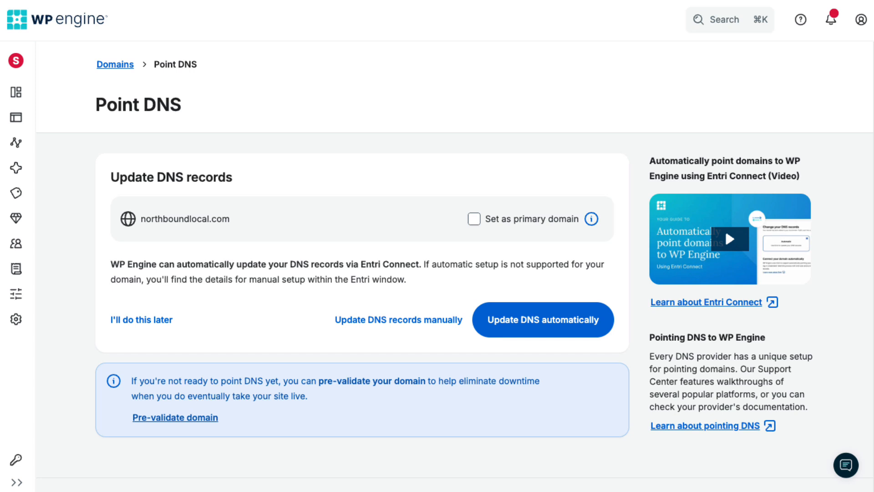
pyautogui.click(407, 325)
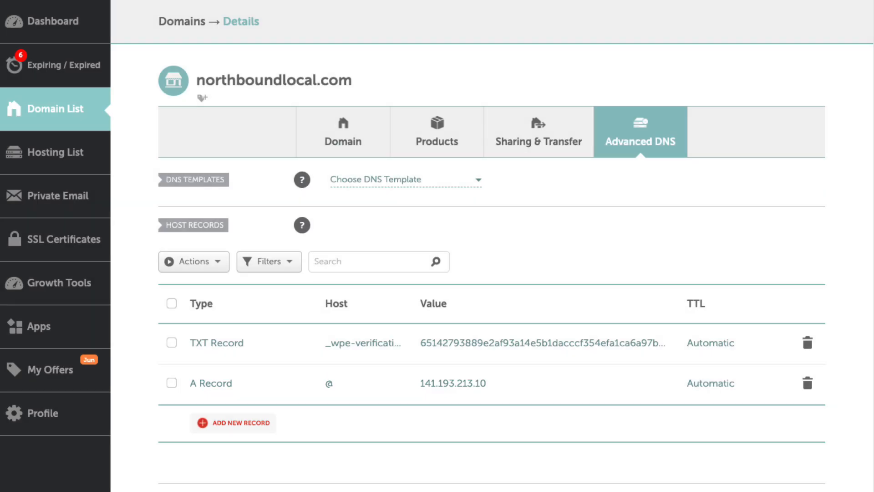
# In Namecheap, delete the existing A record for host @ from the northboundlocal.com host records
pyautogui.click(807, 384)
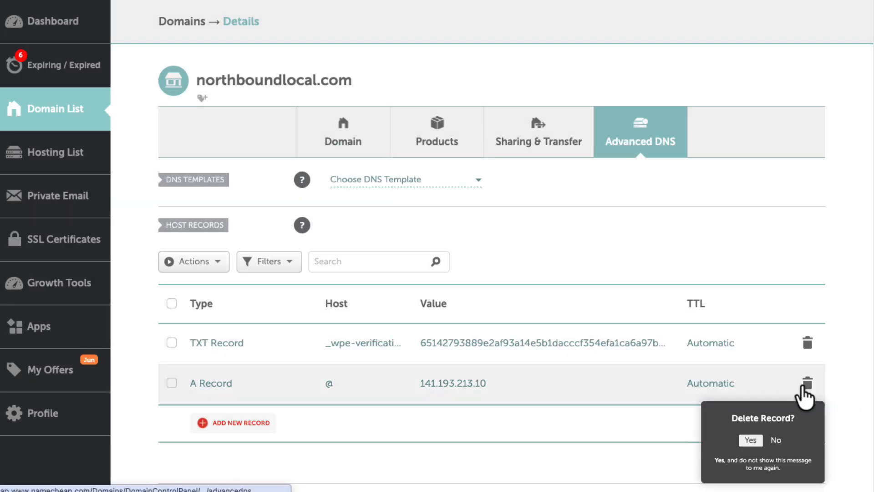
pyautogui.click(749, 440)
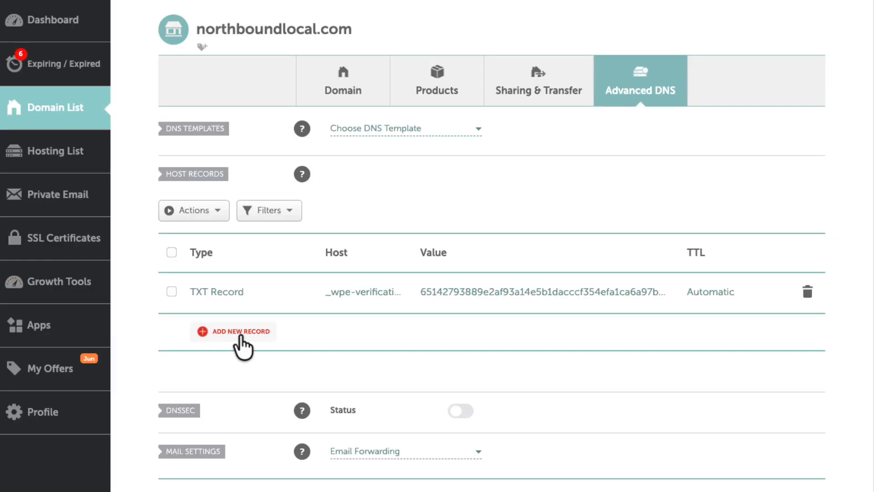
# Add and save a CNAME record with host @ and target wp.wpenginepowered.com, copying the target from WP Engine
pyautogui.click(241, 332)
pyautogui.scroll(-1, 234, 306)
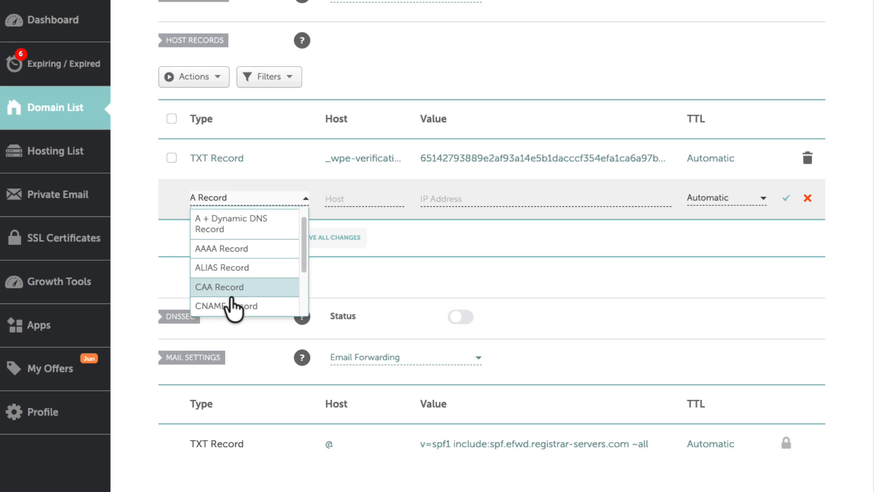
pyautogui.click(232, 306)
pyautogui.click(360, 196)
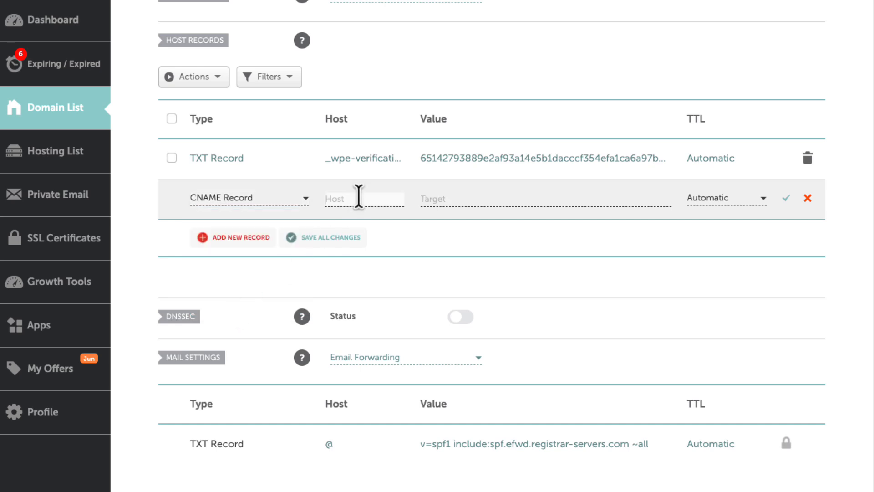
pyautogui.write('@')
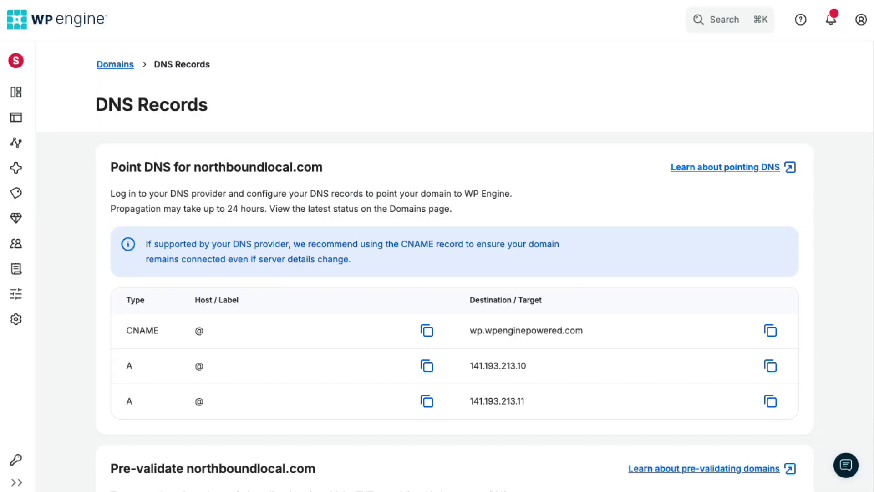
pyautogui.click(770, 332)
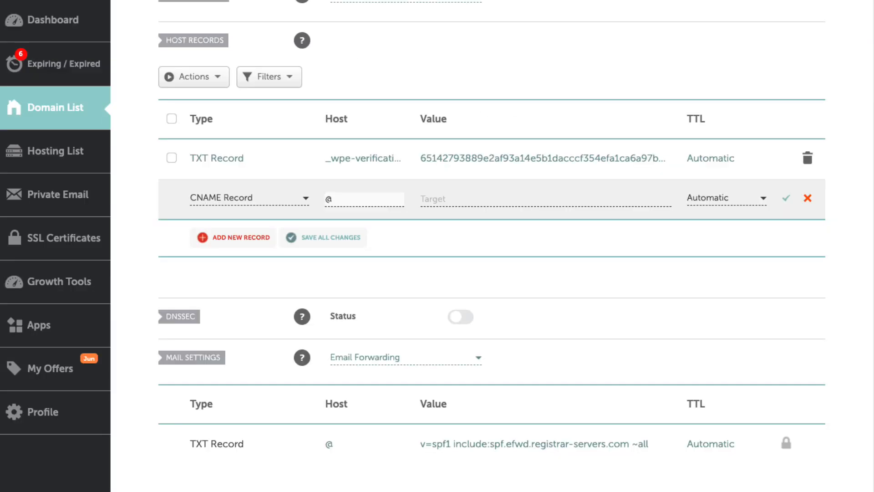
pyautogui.click(441, 197)
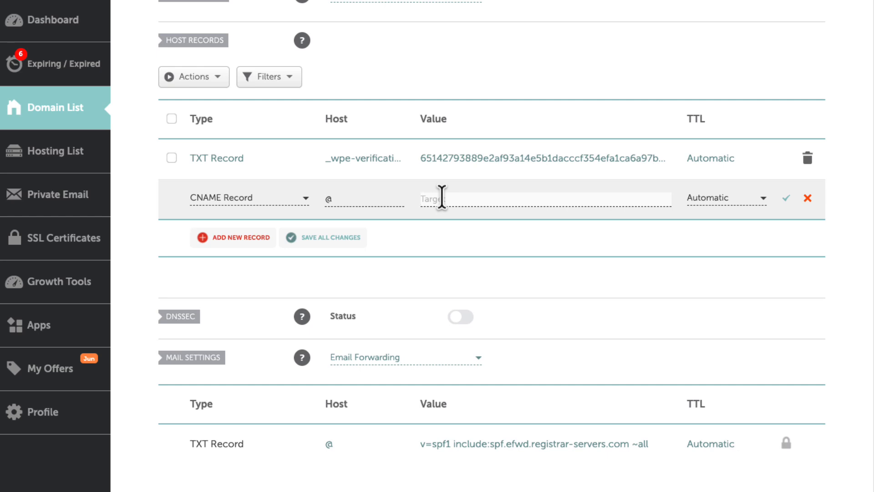
pyautogui.hotkey('ctrl', 'v')
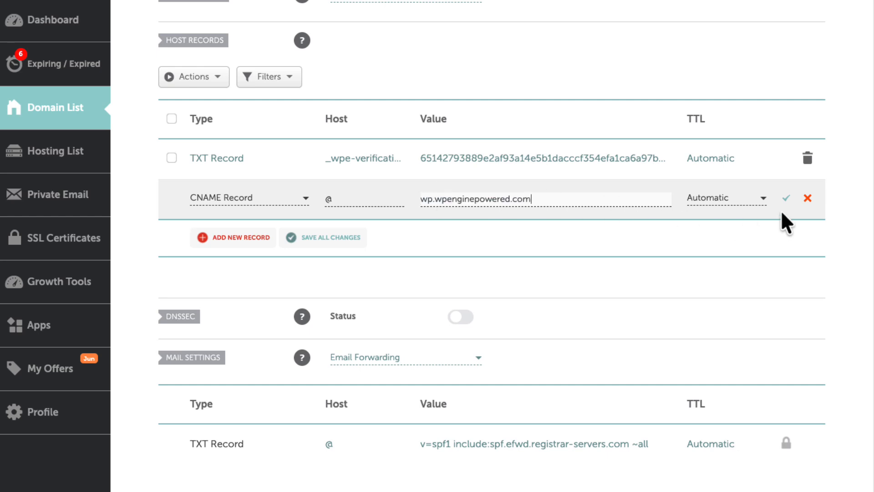
pyautogui.click(786, 199)
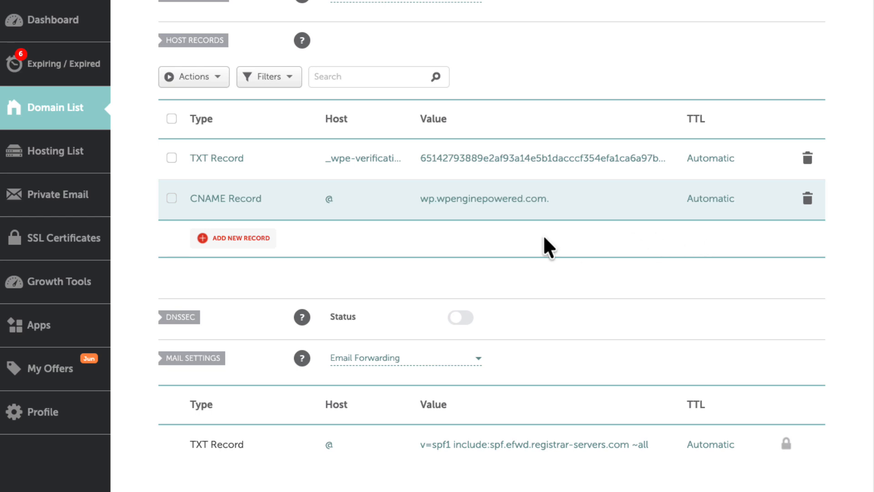
# Add and save a second CNAME record with host www and target northboundlocal.com
pyautogui.click(246, 239)
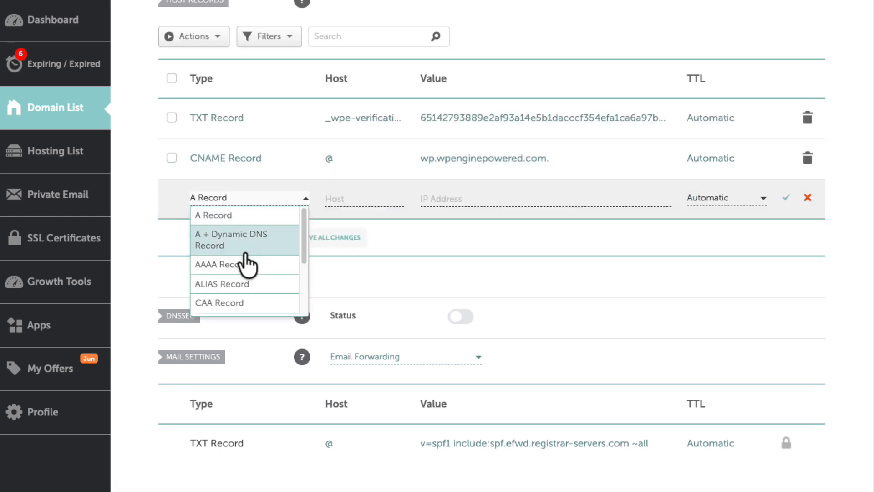
pyautogui.scroll(-2, 239, 306)
pyautogui.click(238, 307)
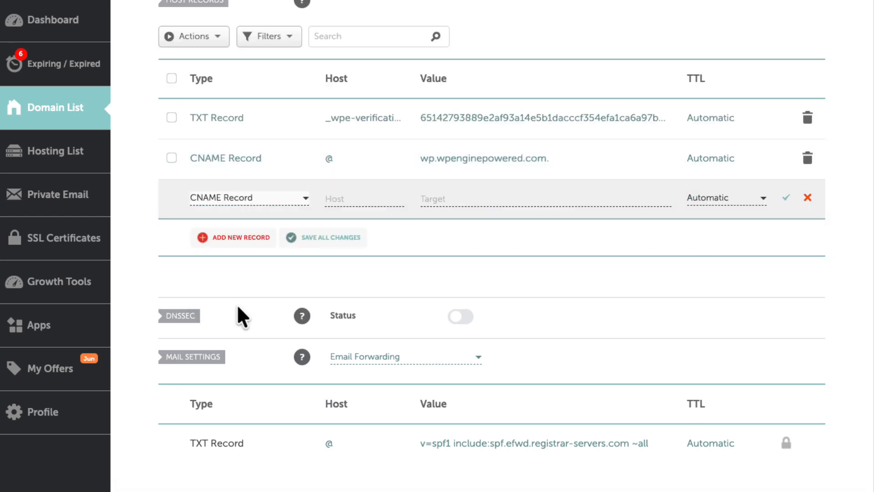
pyautogui.click(331, 199)
pyautogui.write('www')
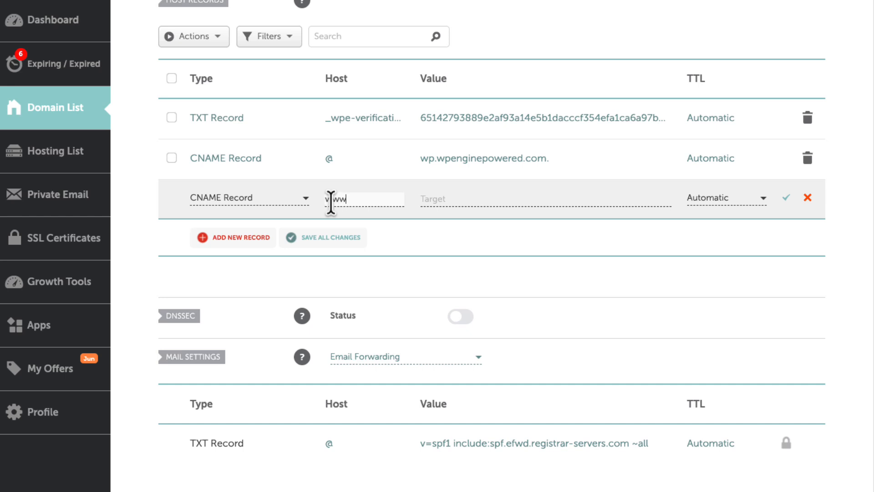
pyautogui.click(443, 200)
pyautogui.write('north')
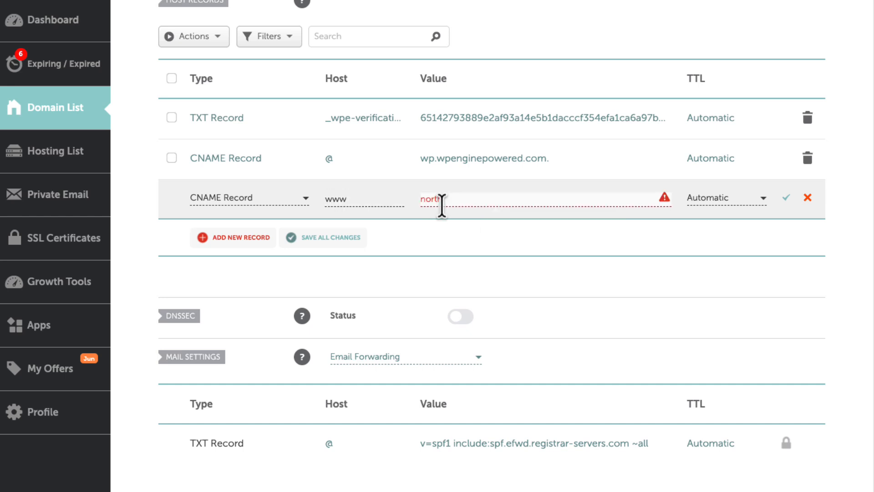
pyautogui.write('boundlocal.com')
pyautogui.click(787, 199)
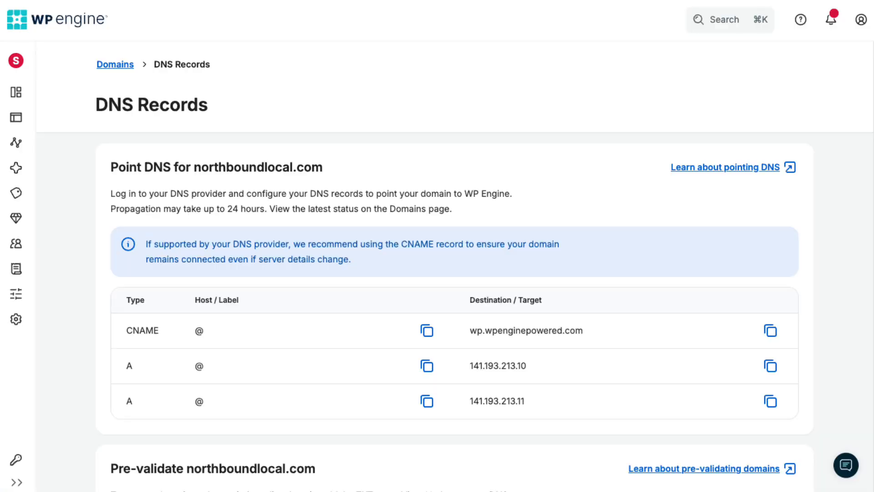
# In WP Engine, return to the site's domains list to review the DNS status of the added domains
pyautogui.click(111, 66)
pyautogui.scroll(-3, 40, 127)
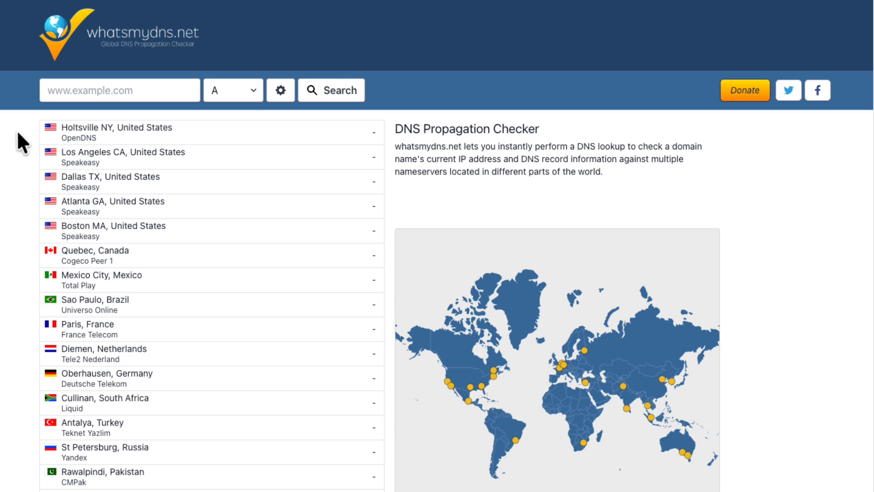
# On whatsmydns.net, run a CNAME propagation lookup for northboundlocal.com
pyautogui.click(86, 94)
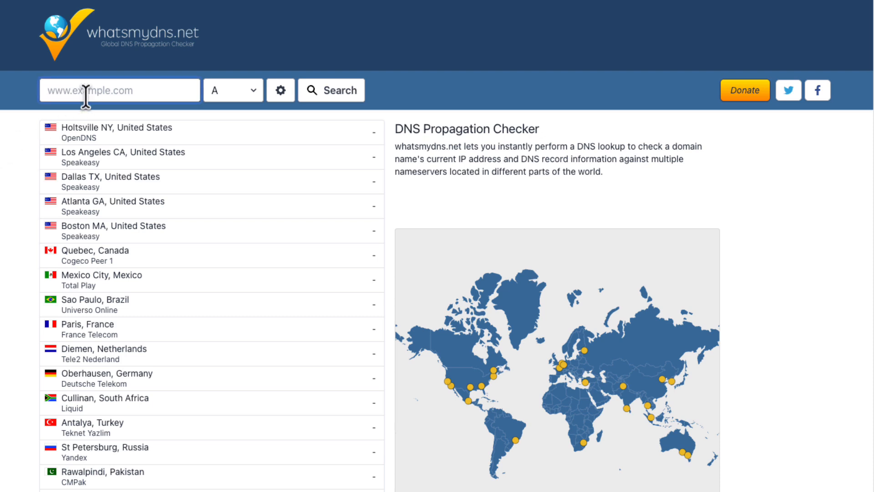
pyautogui.write('northboundloc')
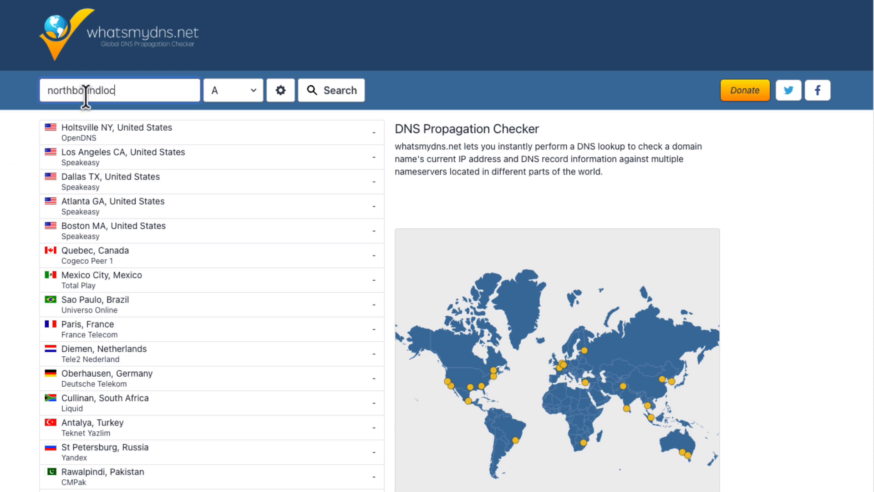
pyautogui.write('al.com')
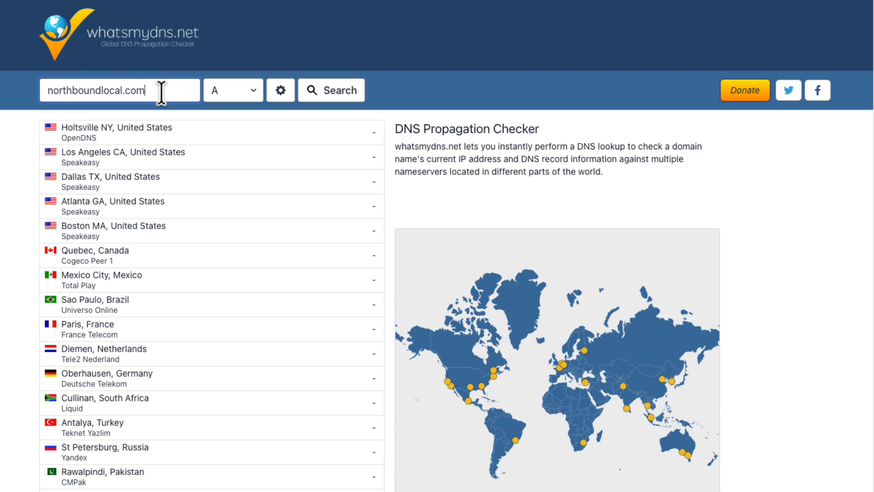
pyautogui.click(219, 90)
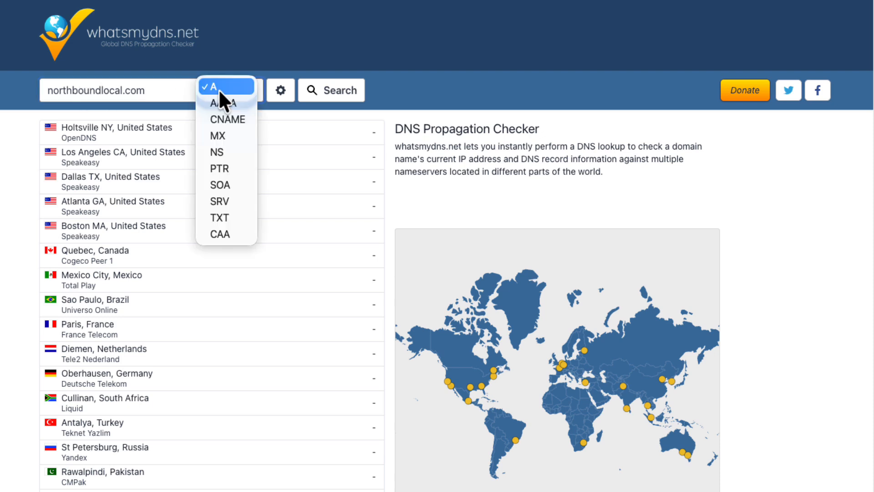
pyautogui.click(222, 118)
pyautogui.click(337, 93)
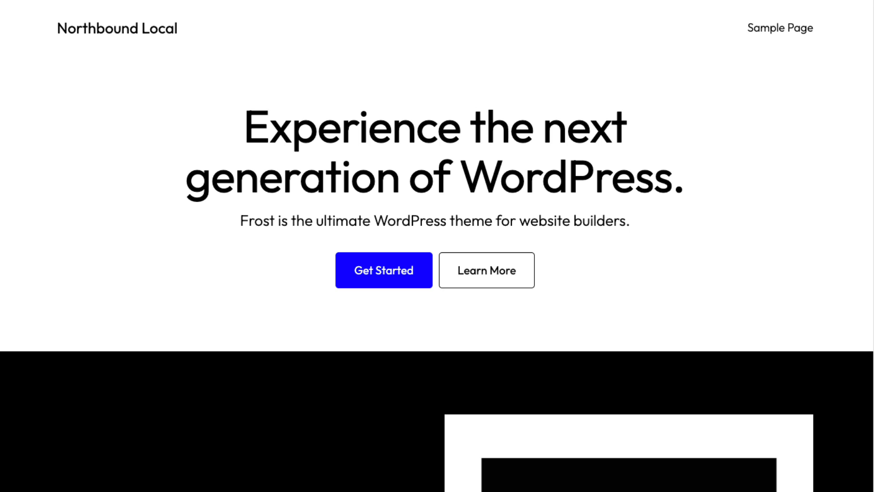
# Look through the live Northbound Local homepage, examining its sections from the header downward
pyautogui.scroll(-15, 437, 246)
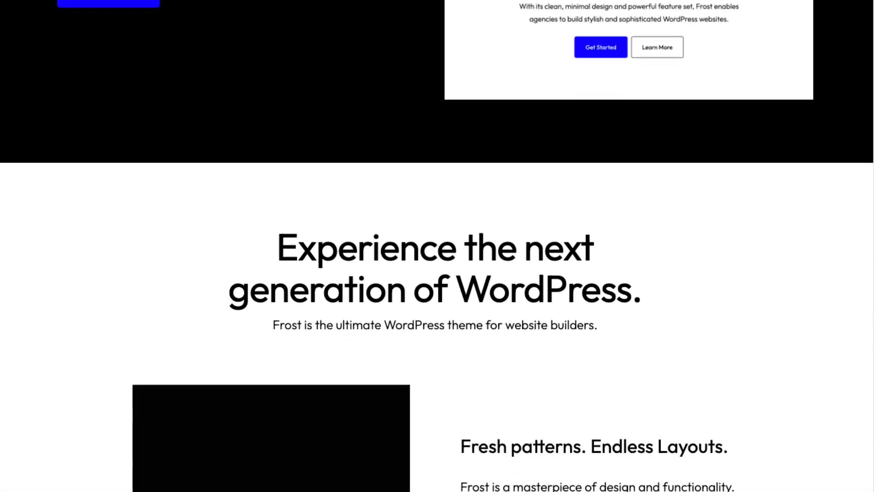
pyautogui.scroll(-12, 437, 246)
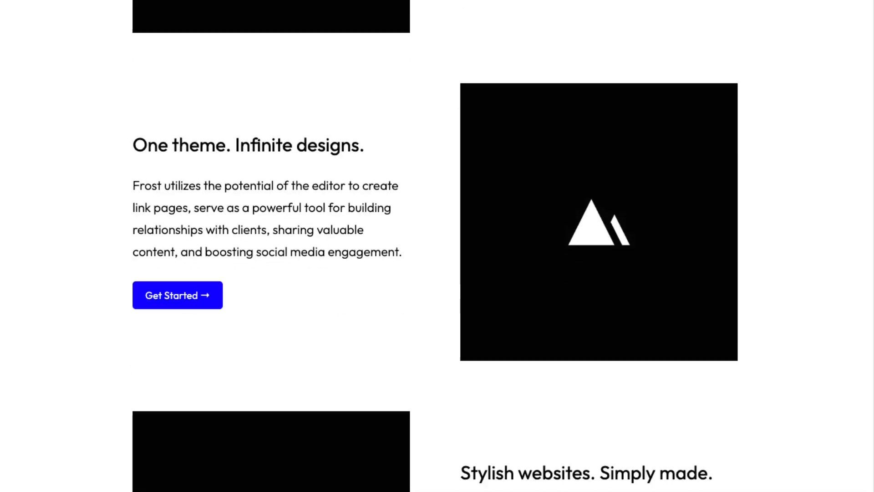
pyautogui.scroll(-1, 438, 246)
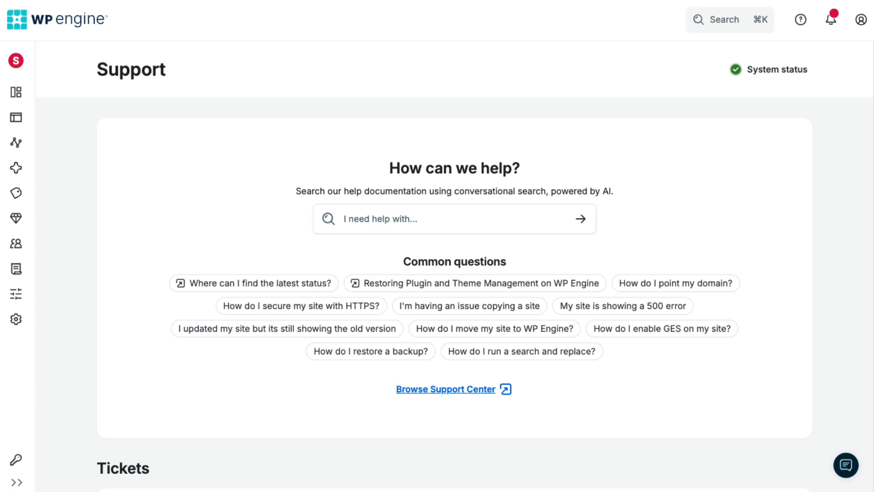
# On the WP Engine Support page, review the help options and open the support chat
pyautogui.scroll(-11, 455, 266)
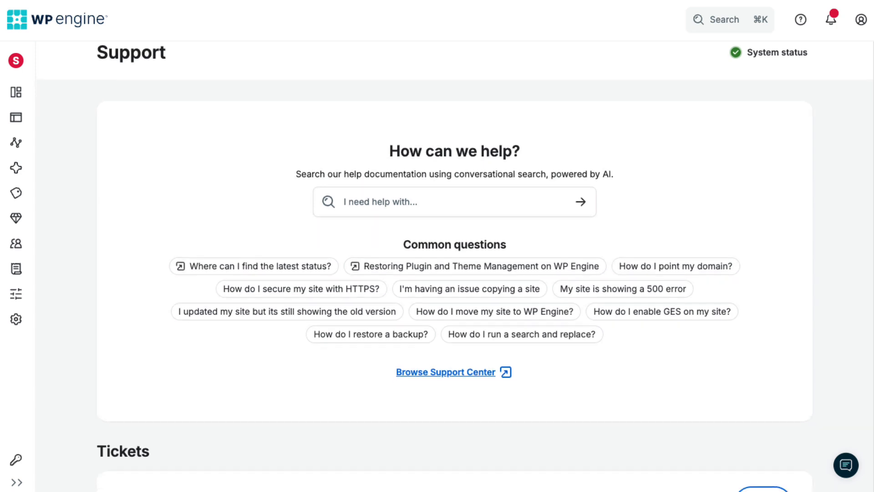
pyautogui.scroll(-3, 454, 267)
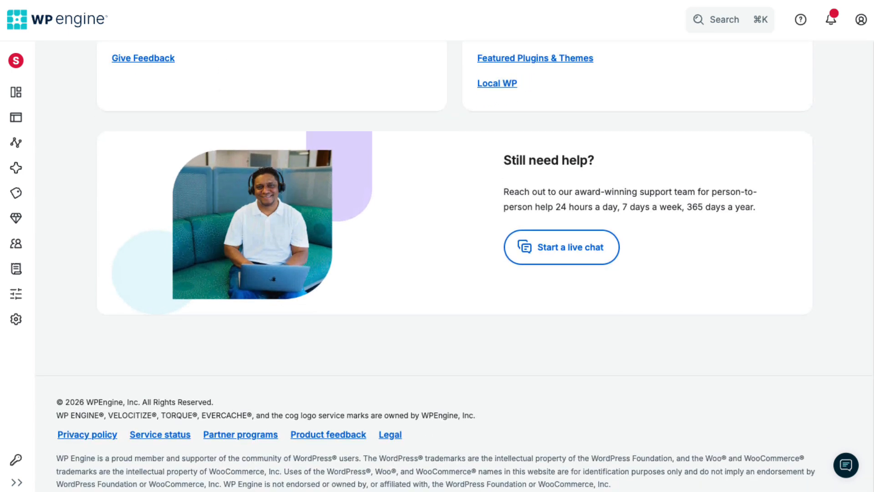
pyautogui.click(850, 471)
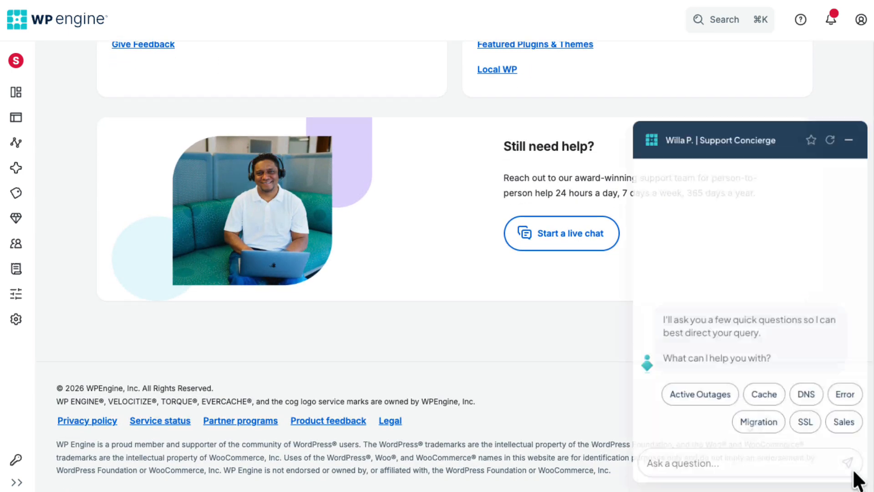